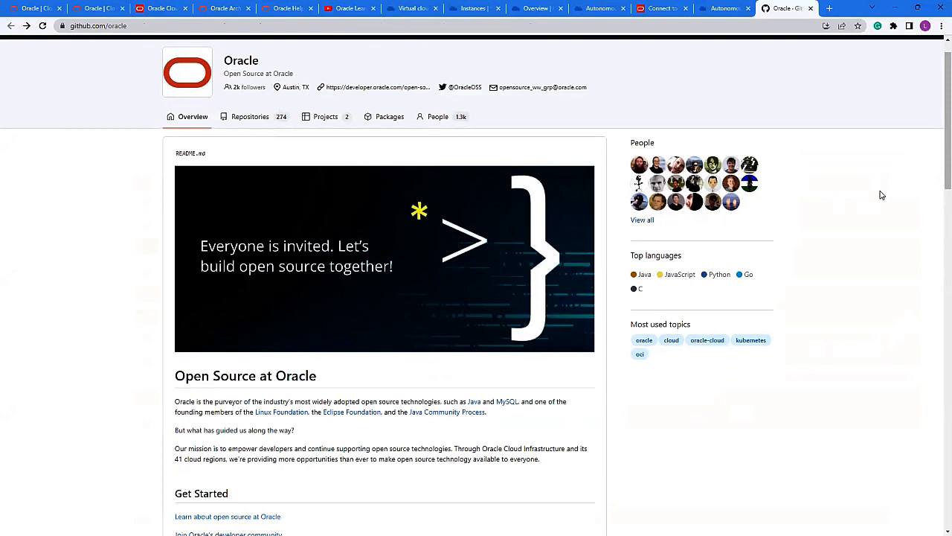
Step: Open the Quick Start organization from Oracle's GitHub organizations list, and open its pinned oci-quickstart repository
left_click_drag(939, 137, 930, 236)
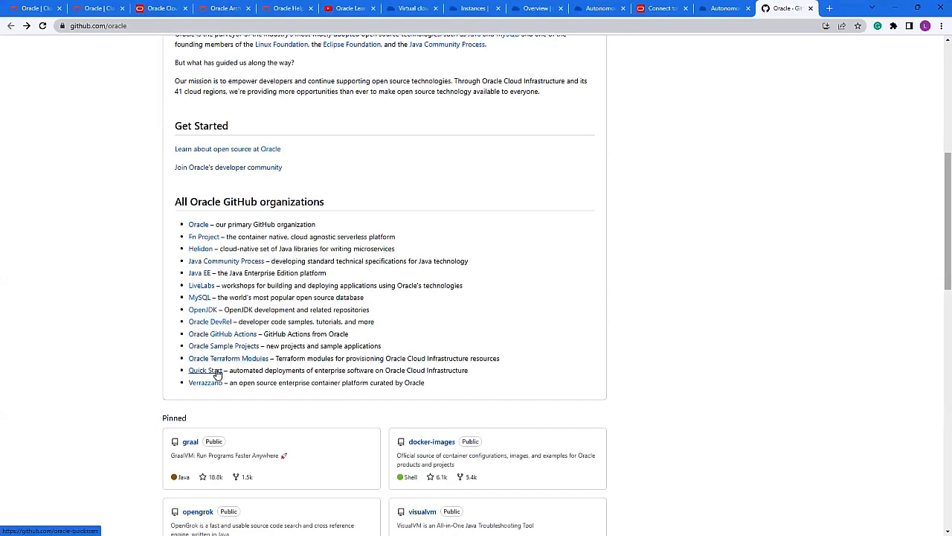
left_click(214, 374)
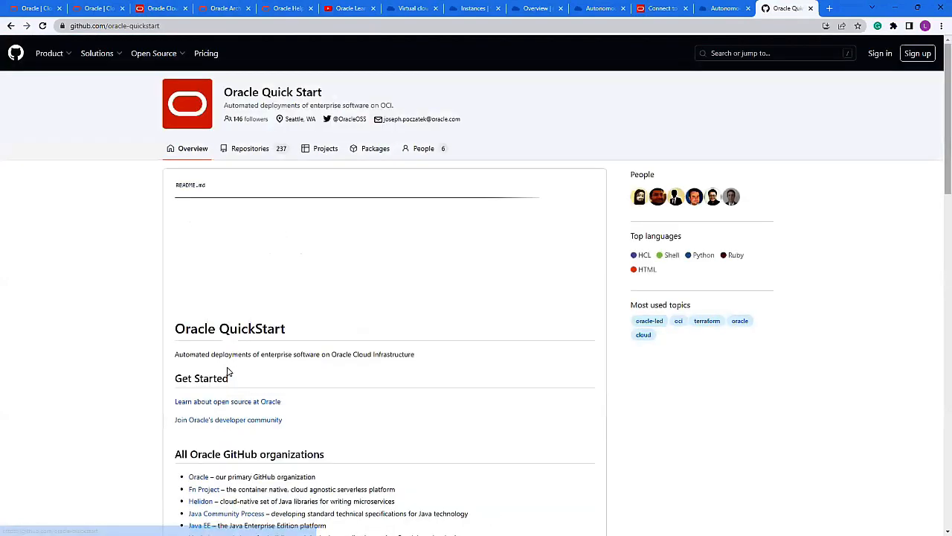
left_click_drag(938, 174, 930, 346)
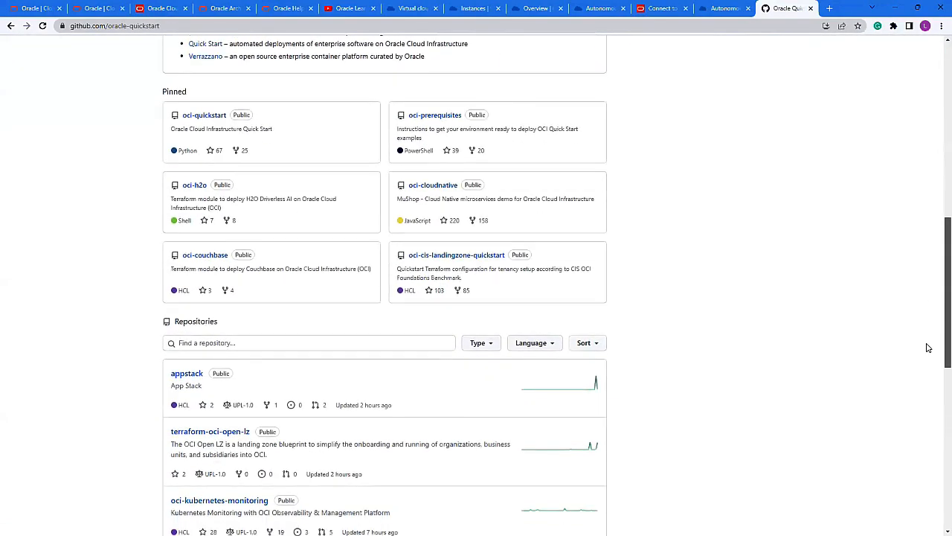
left_click(221, 121)
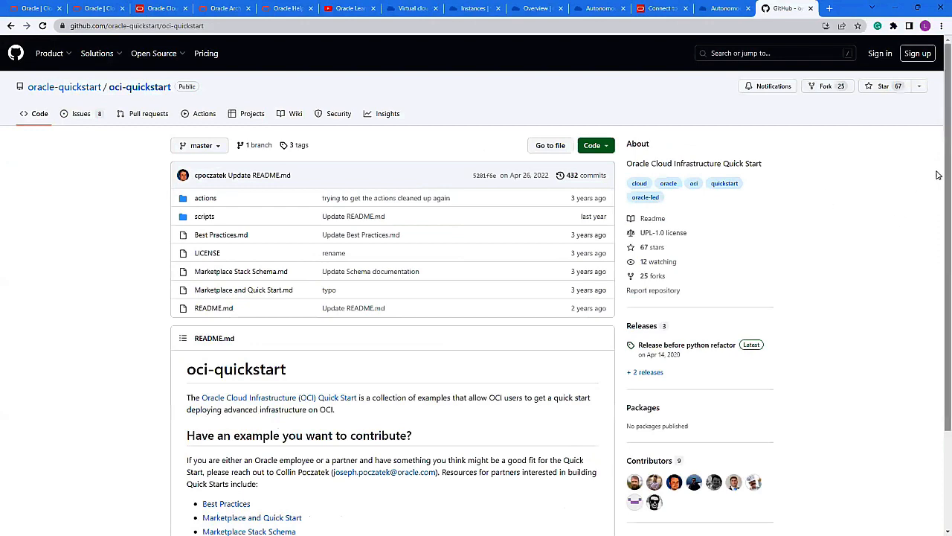
Step: View the Best Practices document linked in the README, and return to the oracle-quickstart organization overview
left_click_drag(936, 162, 938, 291)
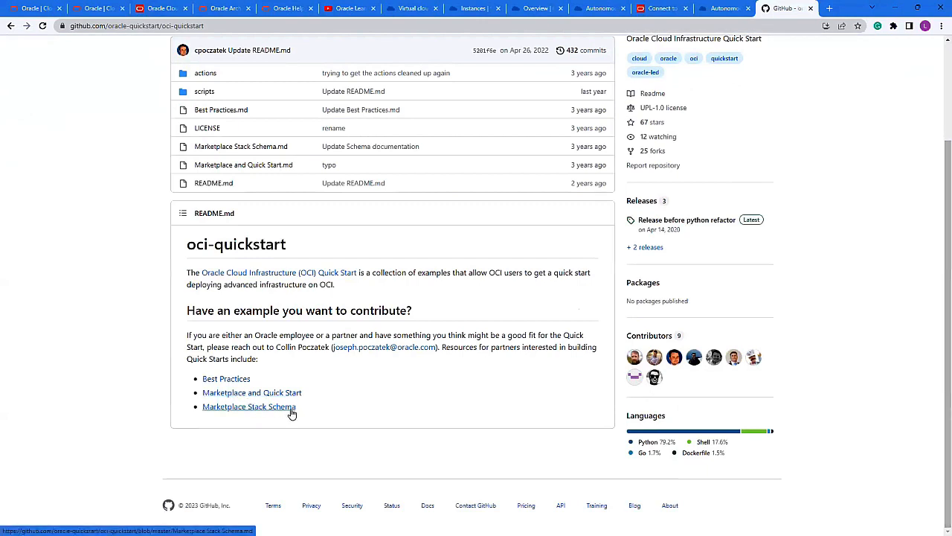
left_click(237, 380)
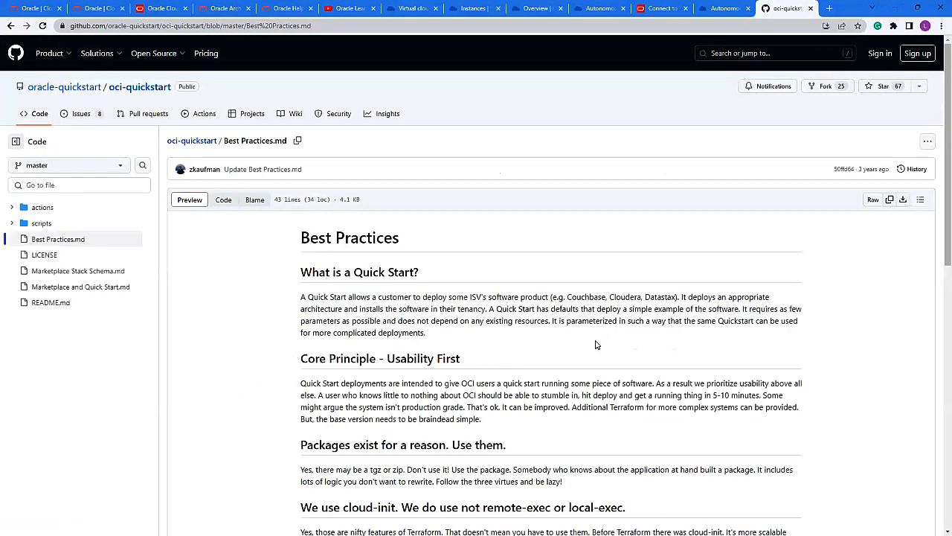
left_click(71, 88)
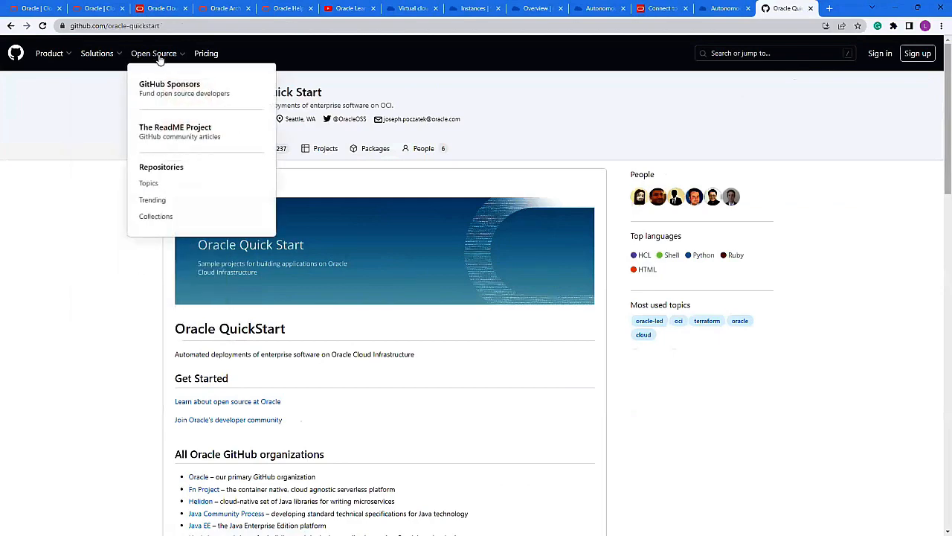
scroll(938, 227, "down", 3)
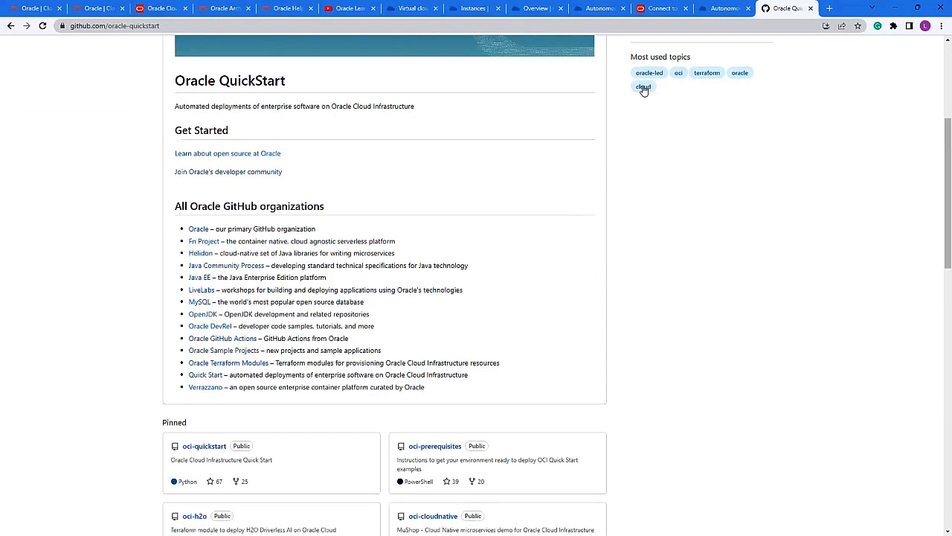
Step: Switch to the Oracle Cloud virtual cloud networks page and view the details of vcn-210618
mouse_move(718, 14)
left_click(895, 9)
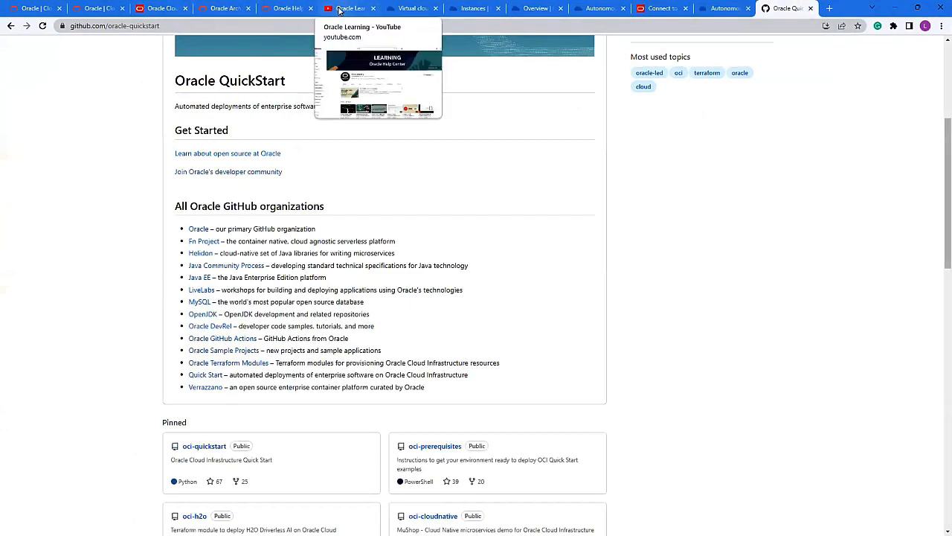
left_click(404, 9)
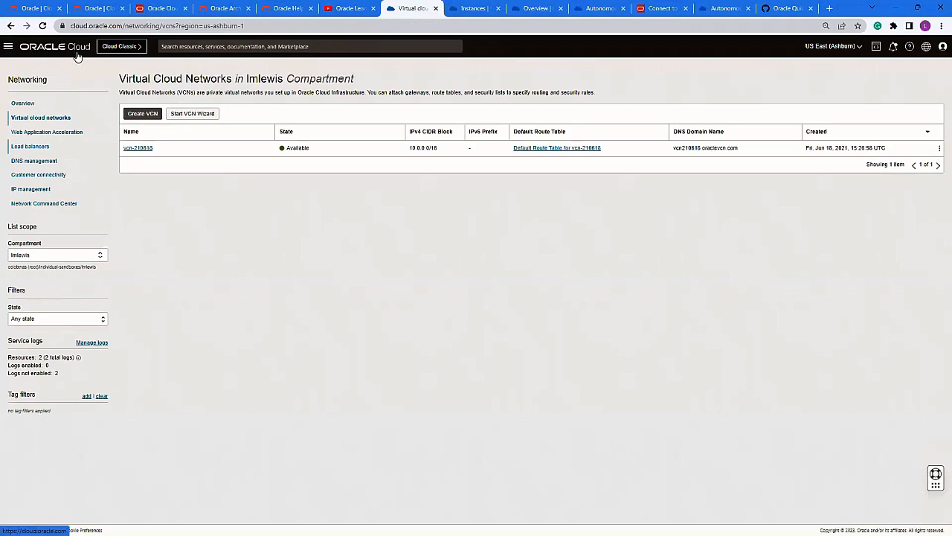
left_click(143, 152)
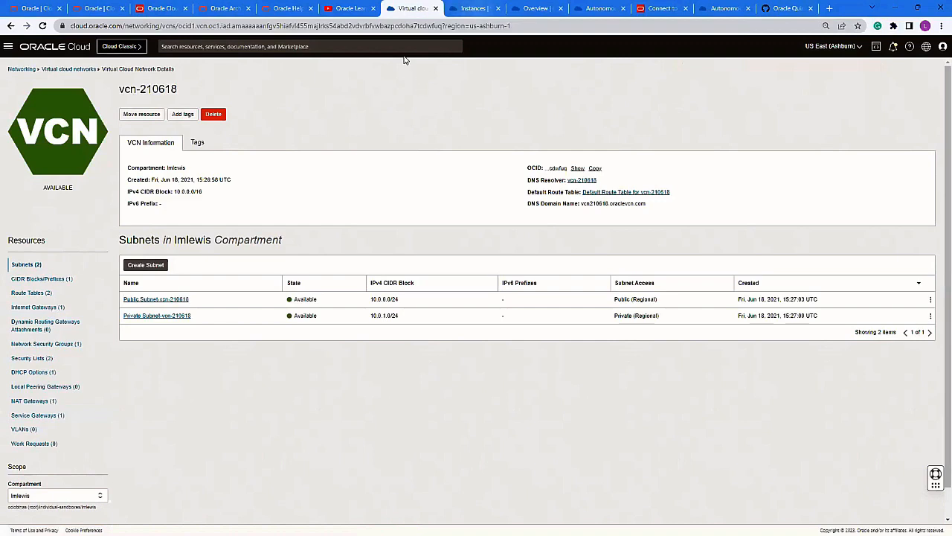
left_click(481, 12)
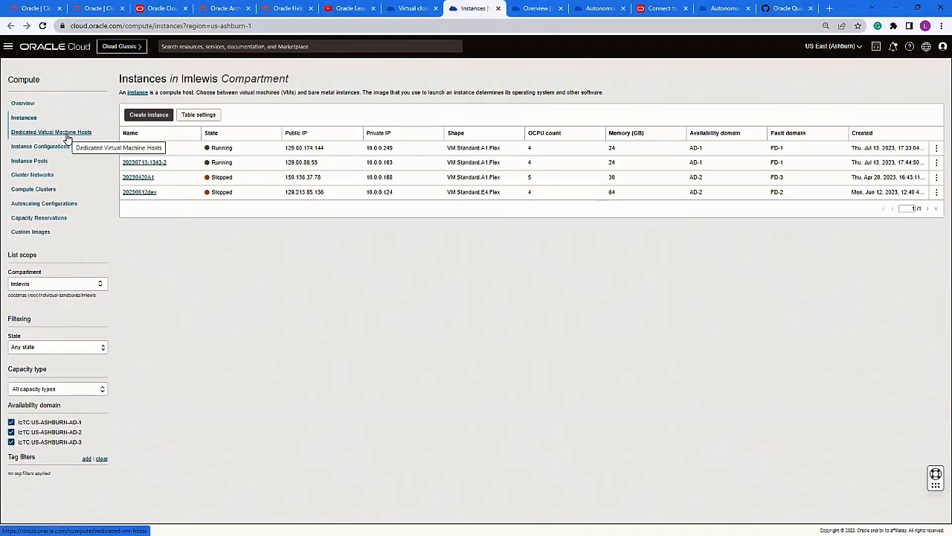
left_click(151, 149)
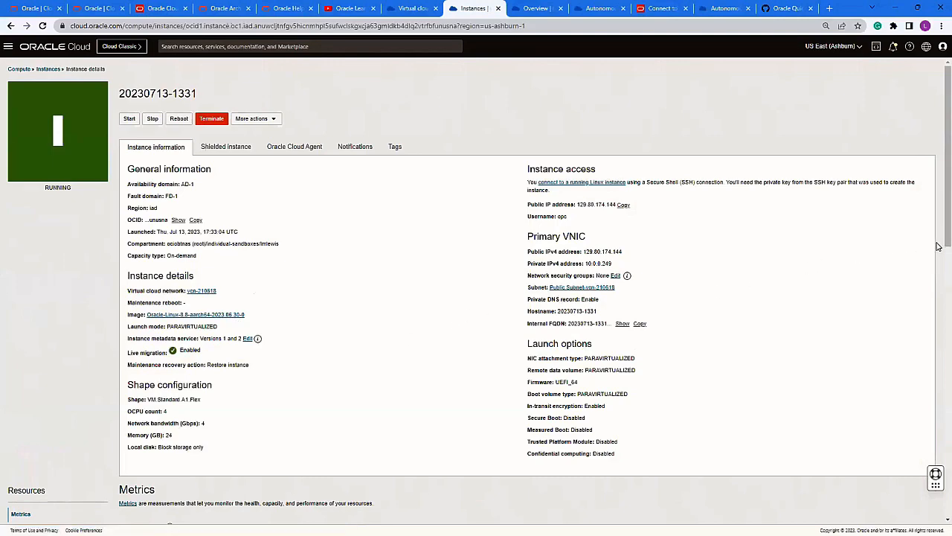
scroll(939, 271, "down", 1)
scroll(939, 271, "down", 3)
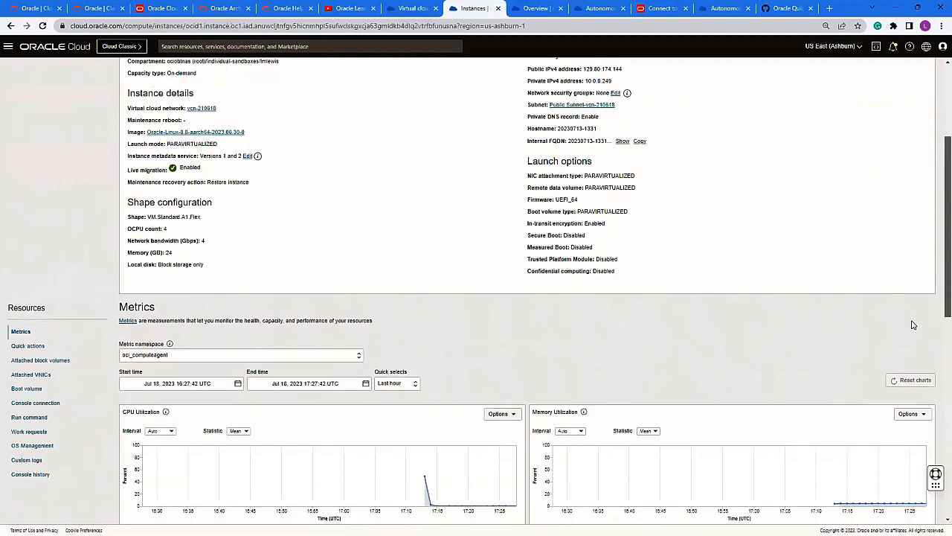
scroll(922, 263, "up", 4)
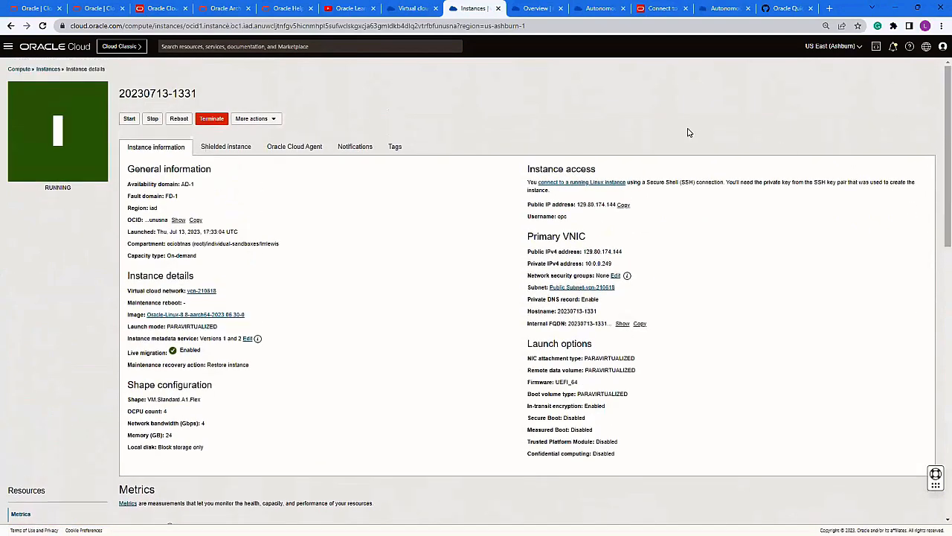
Step: Review the instance's additional actions, its Oracle Cloud Agent plugins and its shielded instance information
left_click(275, 121)
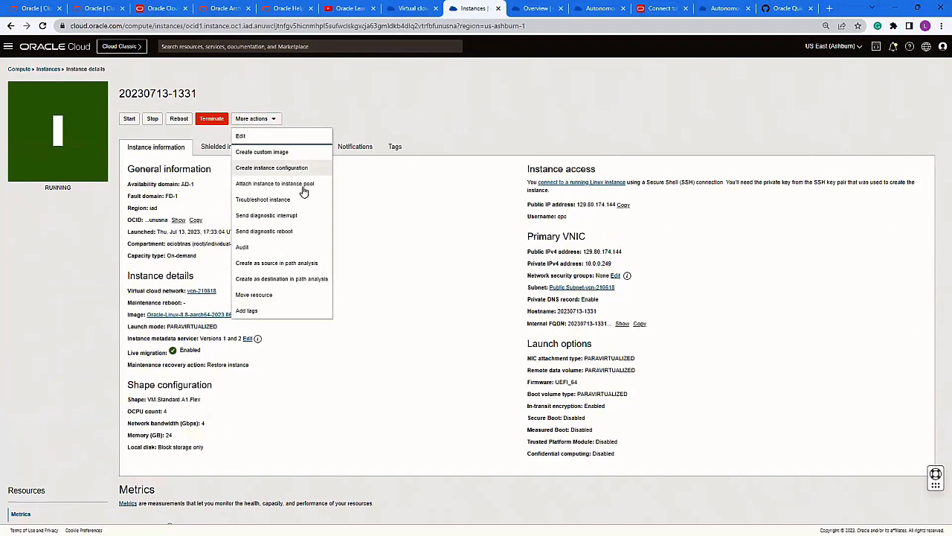
left_click(339, 101)
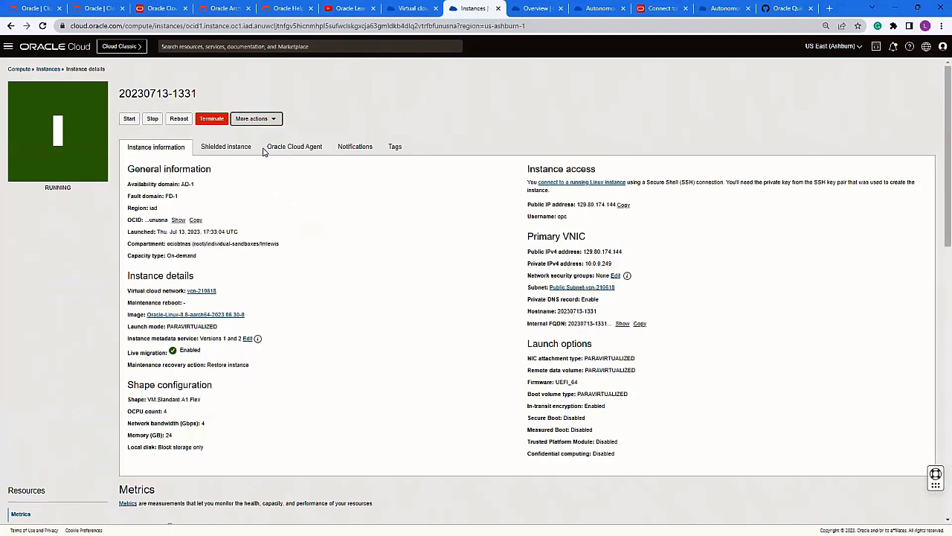
left_click(310, 152)
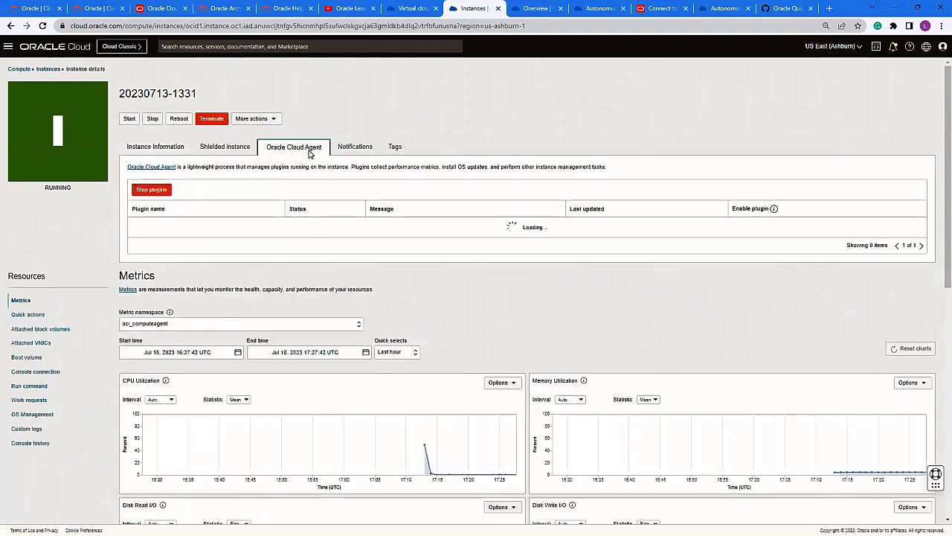
left_click(232, 148)
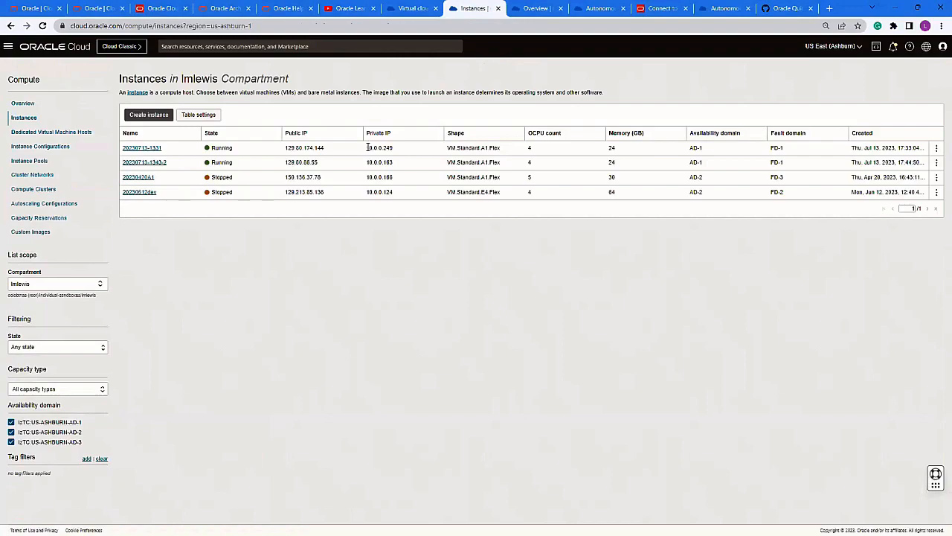
Step: Look over the load balancers overview, and go from the vcn-210618 details to the Networking overview
left_click(535, 11)
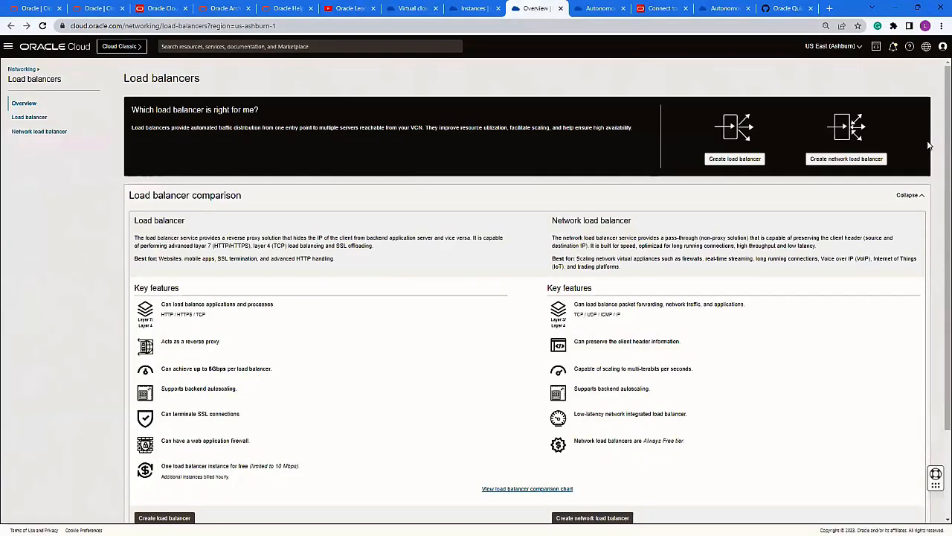
mouse_move(947, 171)
left_mouse_down()
mouse_move(947, 194)
mouse_move(947, 180)
left_mouse_up()
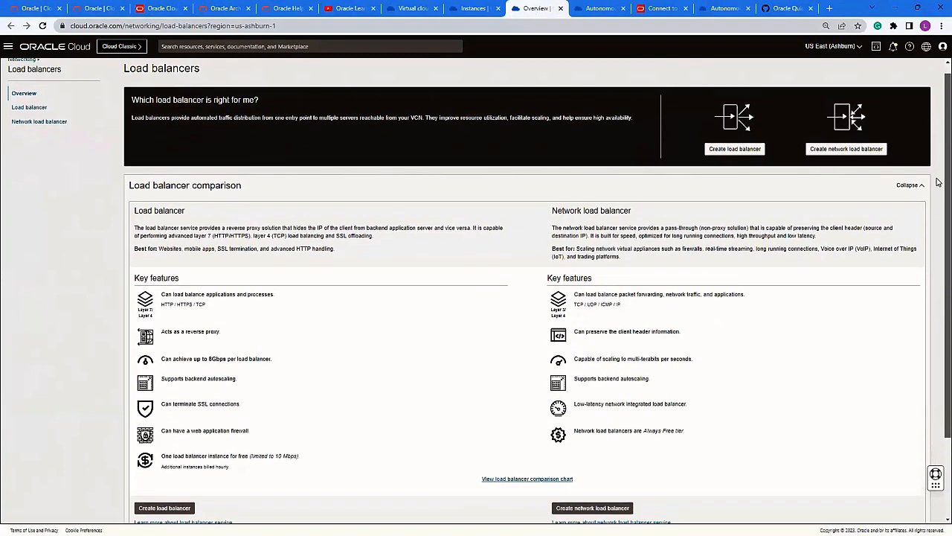
left_click(413, 9)
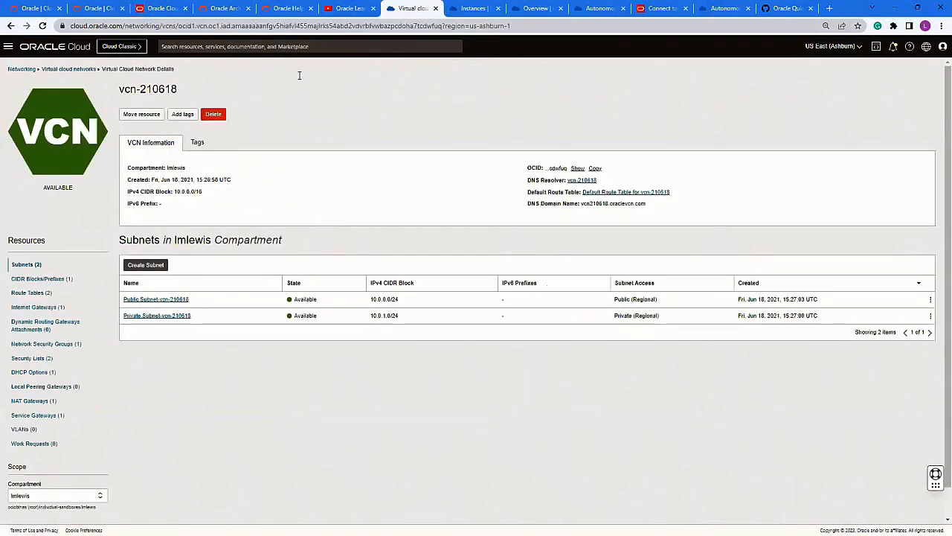
left_click(22, 69)
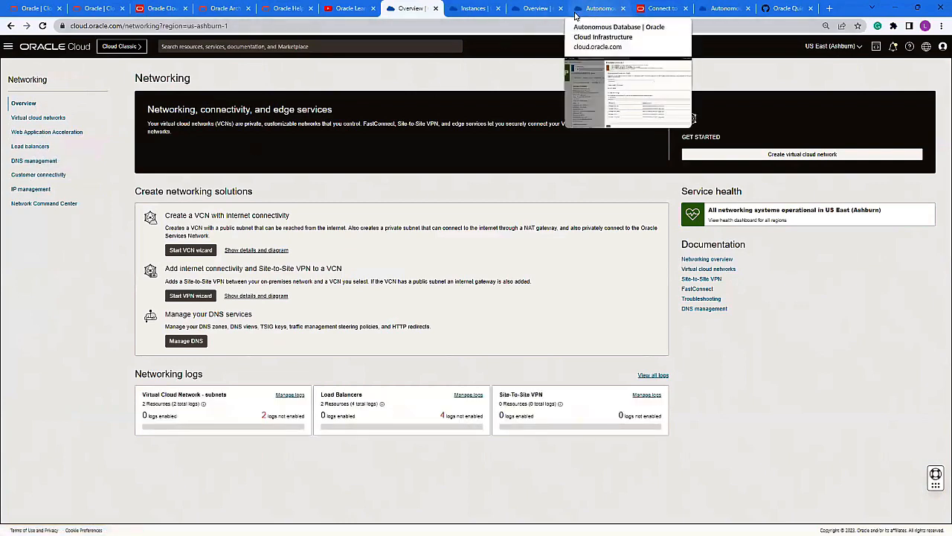
Step: Review the load balancer comparison and start creating a standard load balancer rather than a network load balancer
left_click(549, 10)
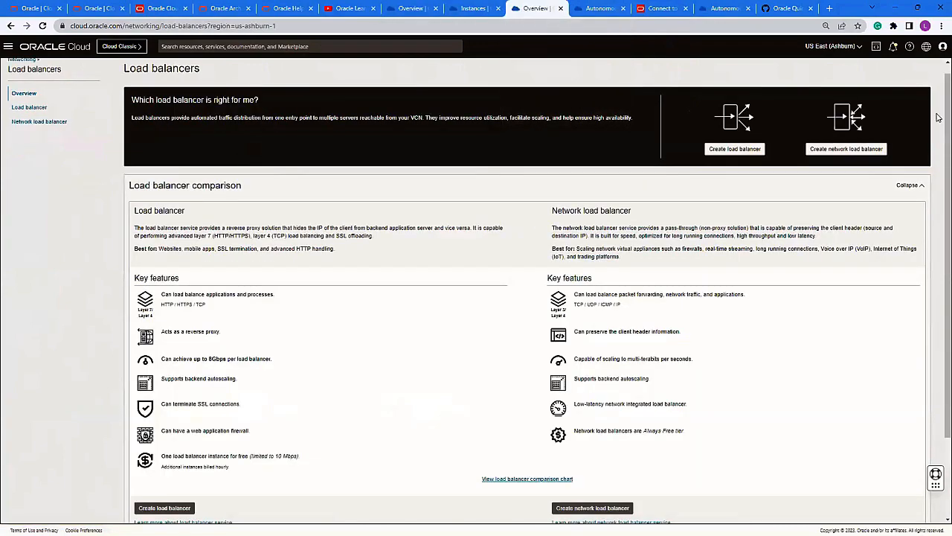
scroll(938, 141, "down", 1)
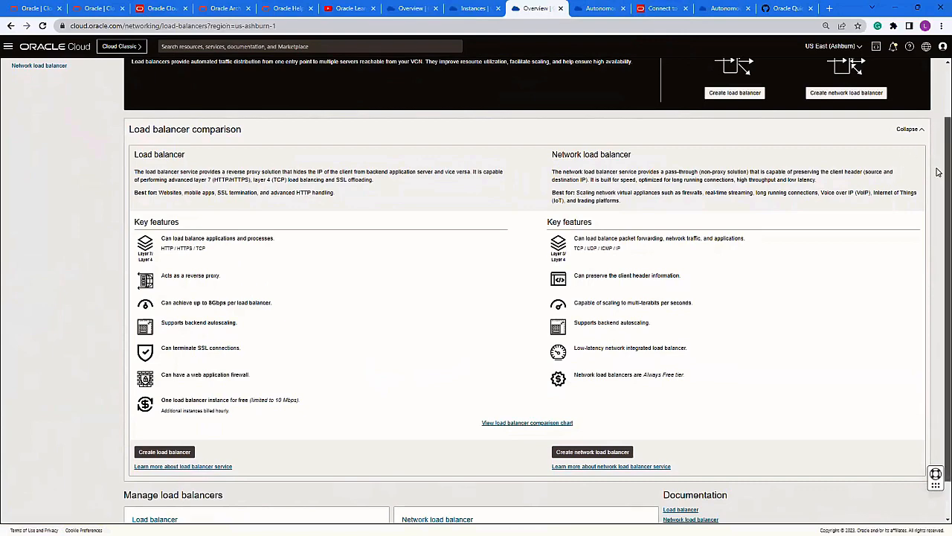
scroll(938, 228, "down", 1)
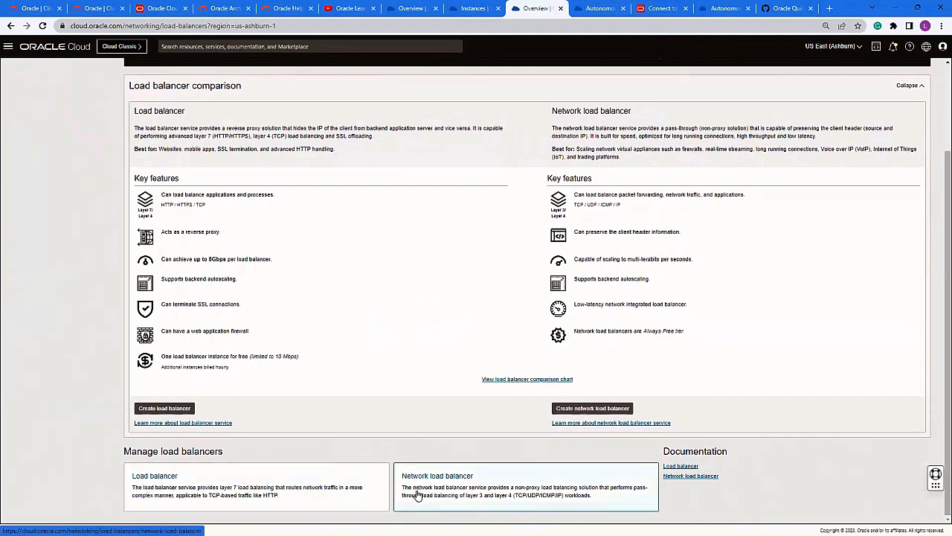
left_click(290, 489)
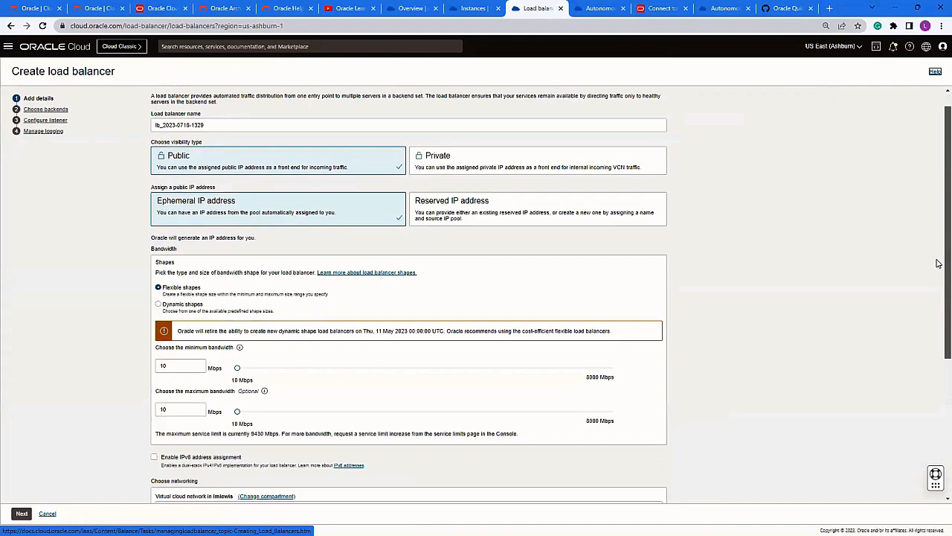
Step: Set the load balancer's virtual cloud network to vcn-210618 and its subnet to Public Subnet-vcn-210618 (regional)
scroll(936, 232, "down", 2)
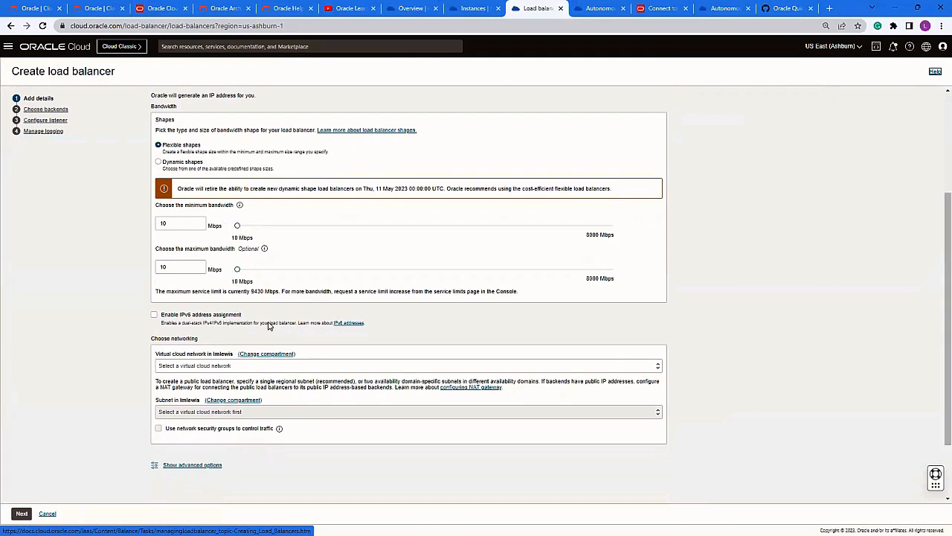
left_click(658, 370)
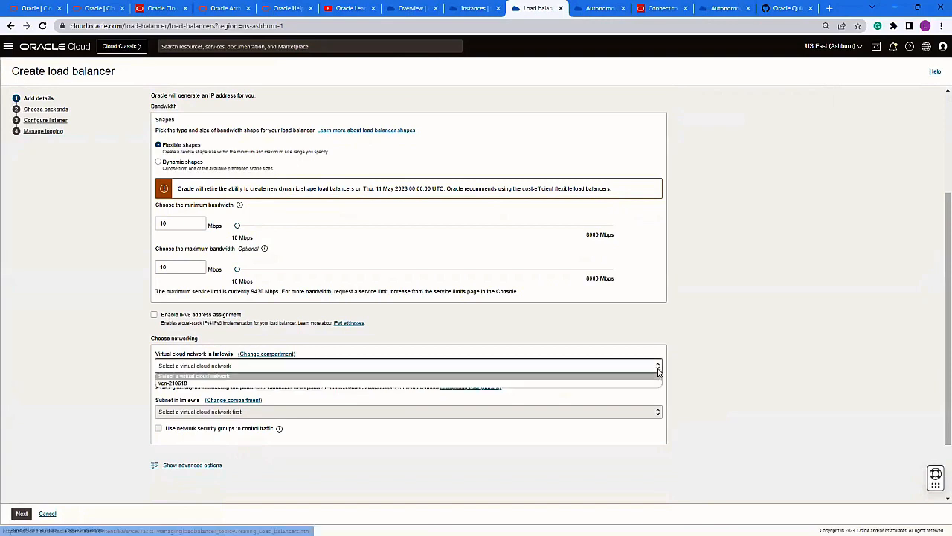
left_click(197, 385)
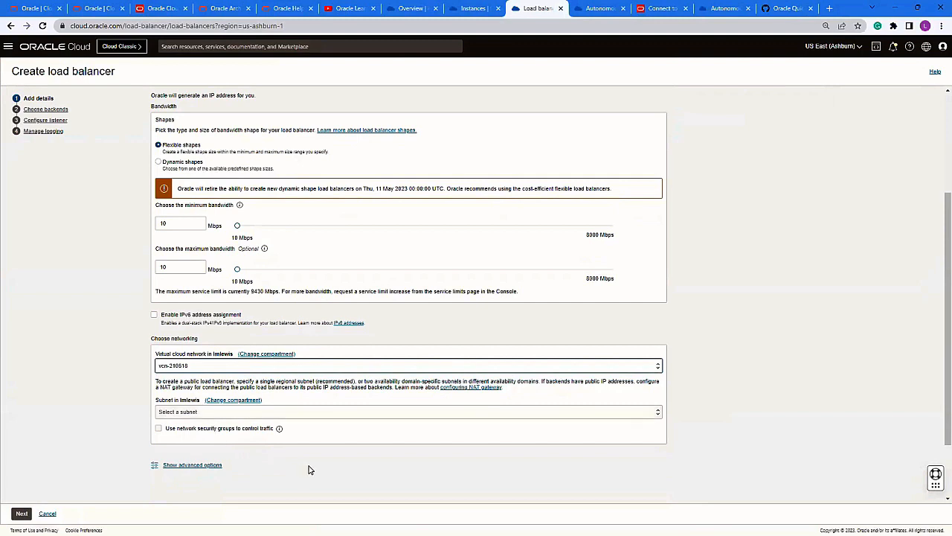
left_click(657, 414)
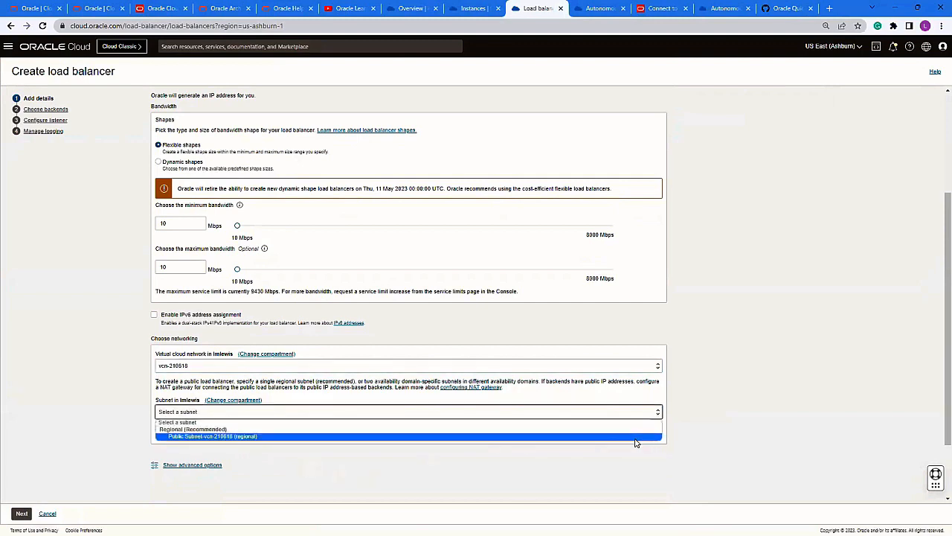
left_click(636, 439)
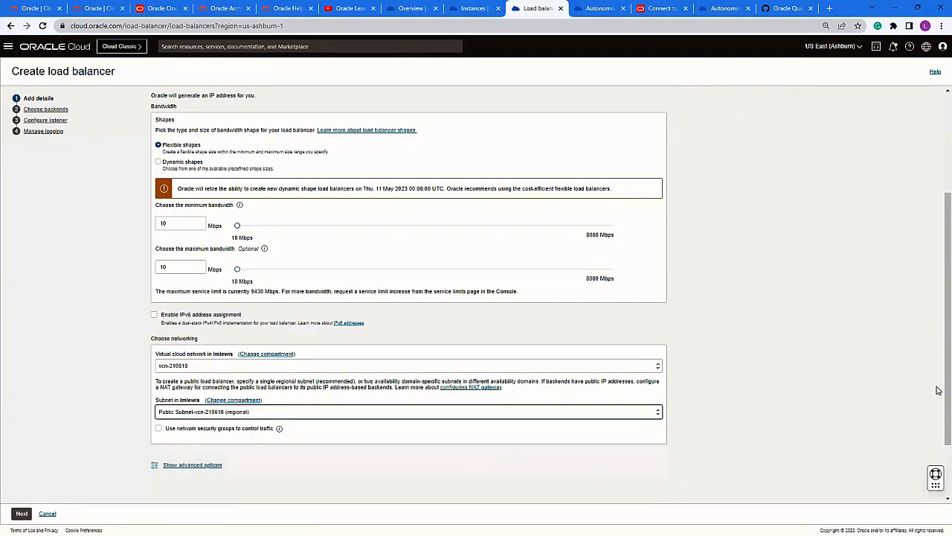
Step: Accept the load balancer details and the default backend settings, and proceed to the listener configuration
scroll(937, 415, "down", 2)
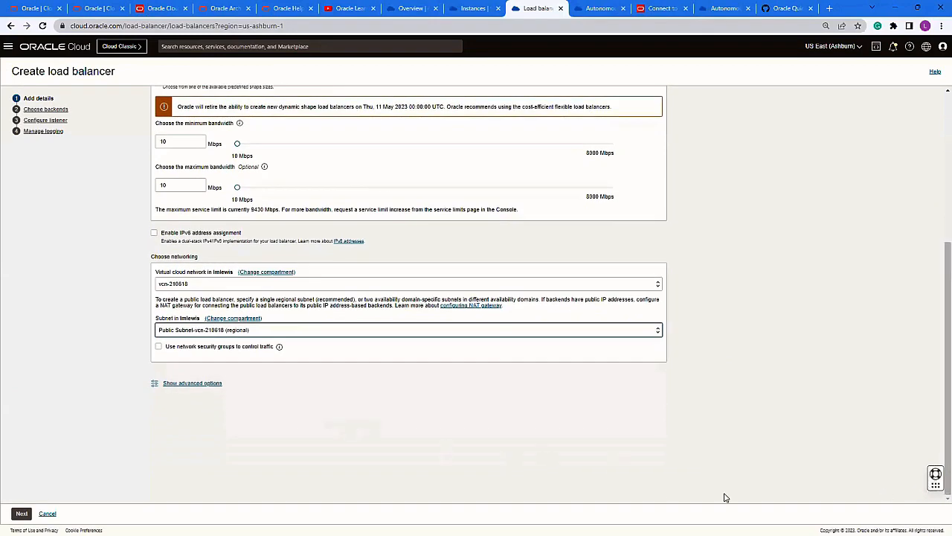
left_click(21, 513)
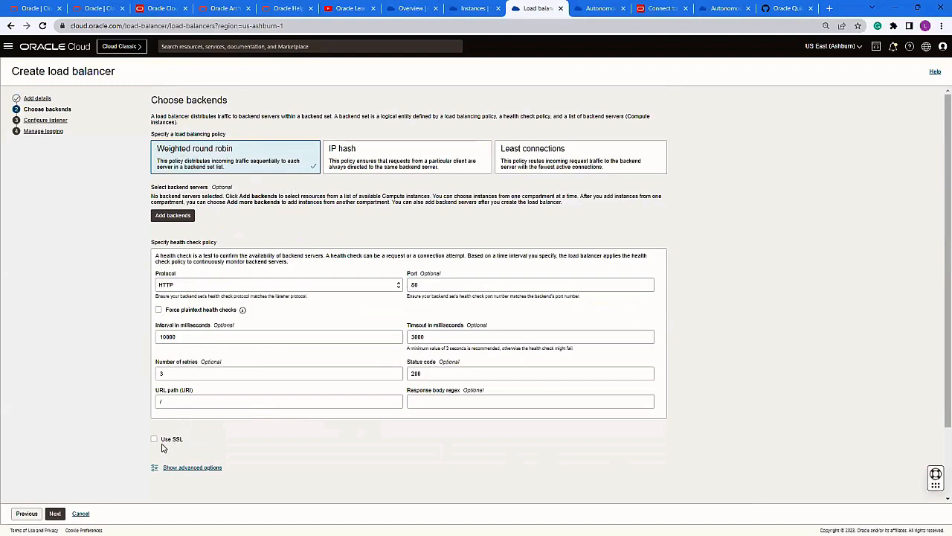
left_click(56, 514)
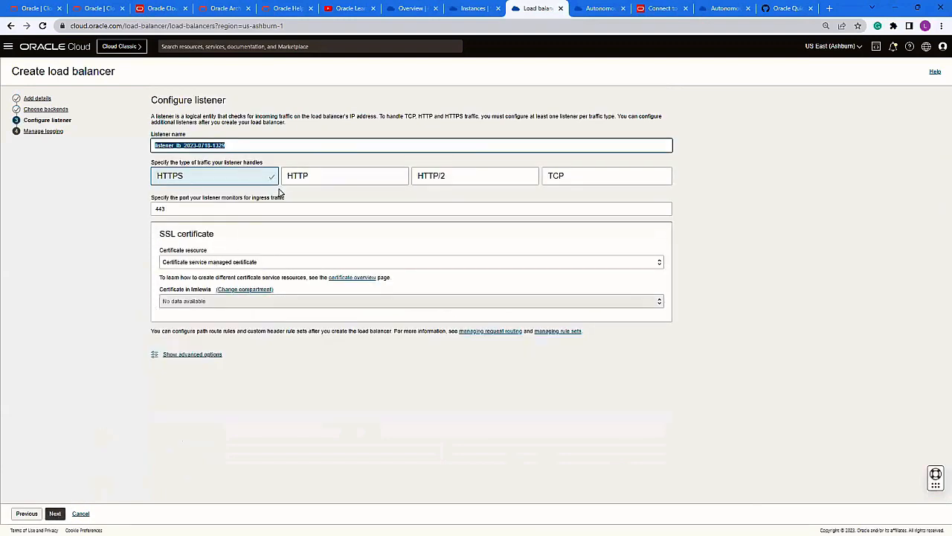
Step: Keep the default HTTPS listener and submit the load balancer with its error logs assigned to the Default_Group log group
left_click(55, 514)
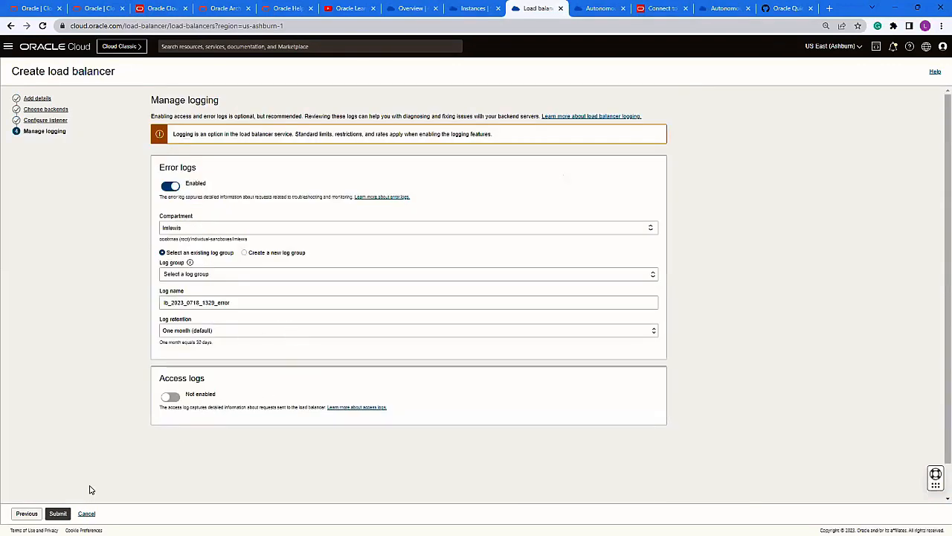
left_click(61, 514)
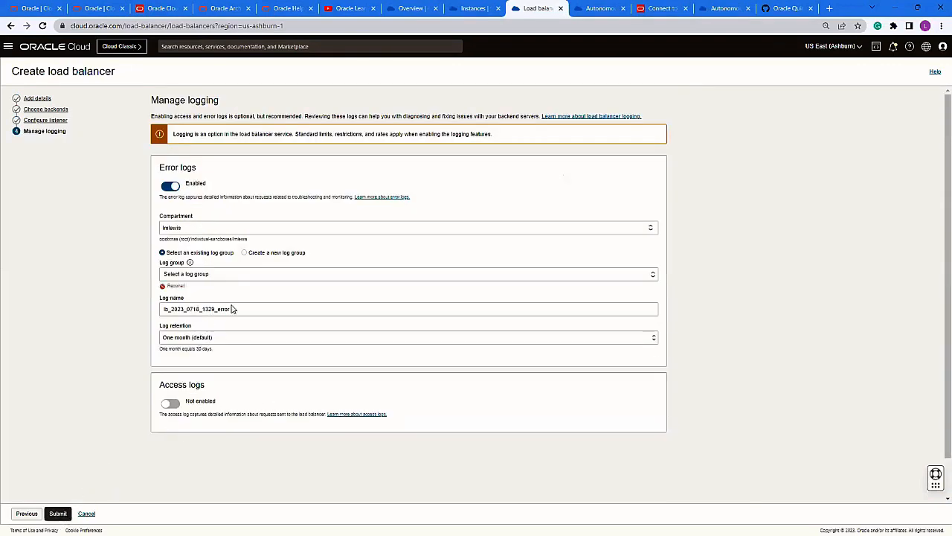
left_click(654, 276)
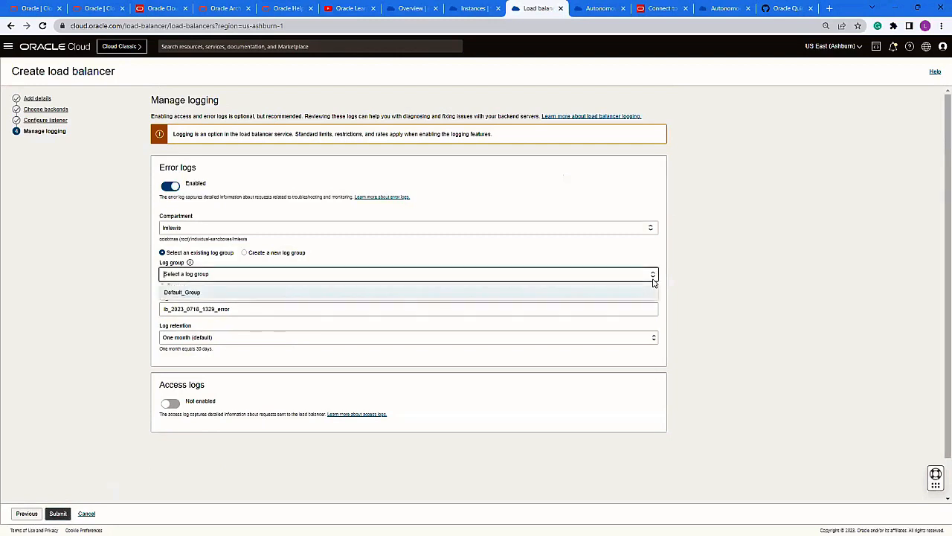
left_click(605, 297)
left_click(64, 516)
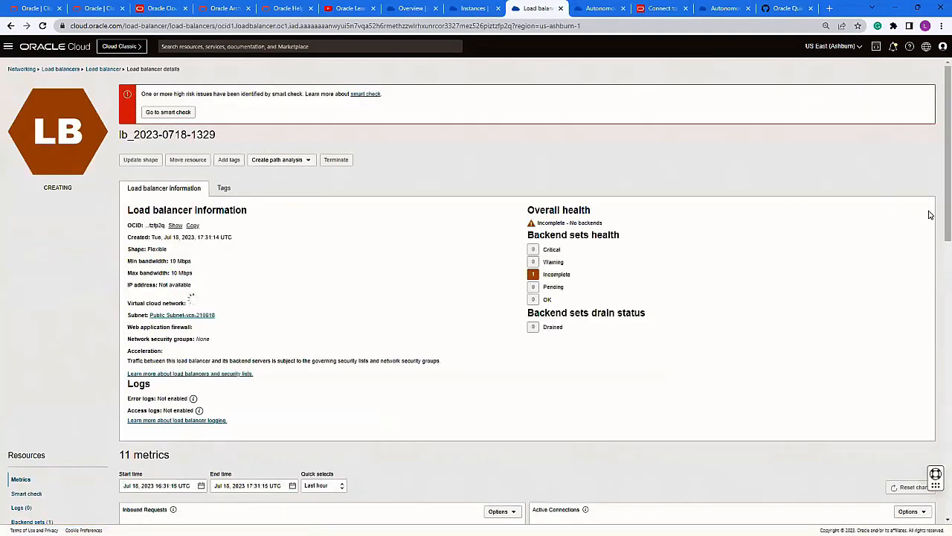
Step: Look over the new load balancer's details and return to the Networking overview
left_click_drag(944, 232, 926, 195)
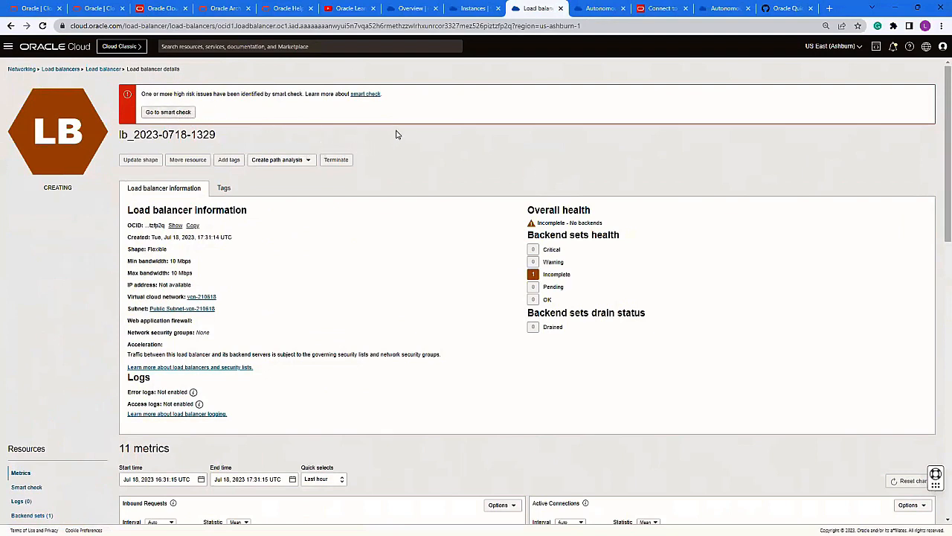
left_click(22, 70)
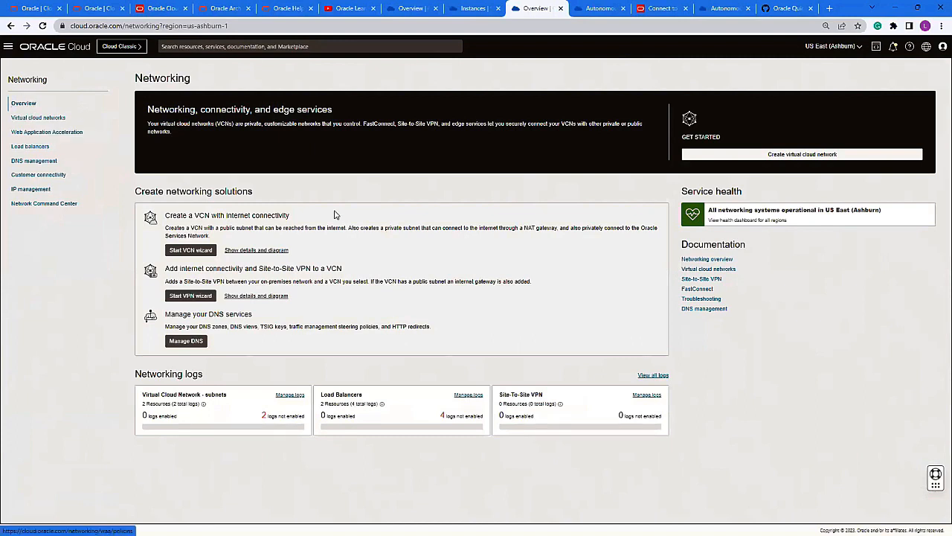
Step: Switch to the Autonomous Database page, dismiss its database connection details, and review the database's general information
left_click(603, 8)
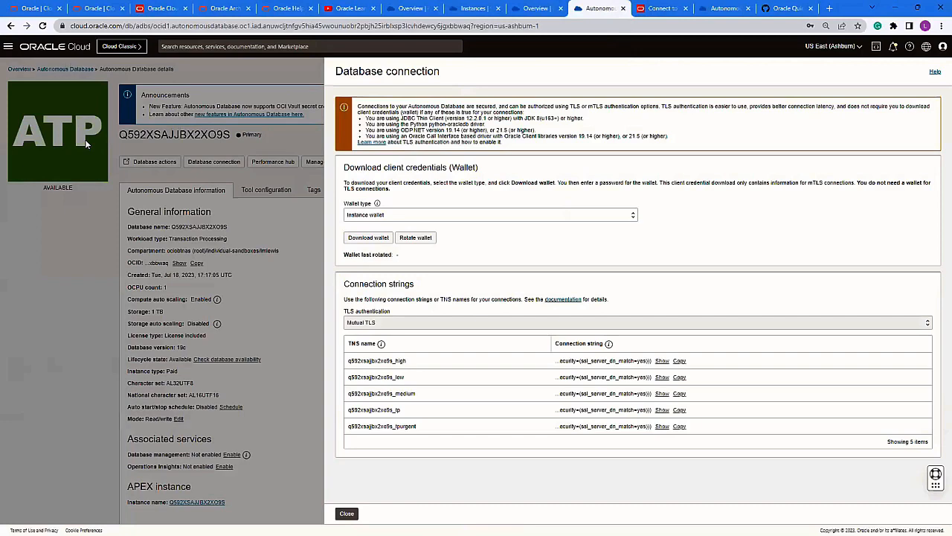
left_click(265, 76)
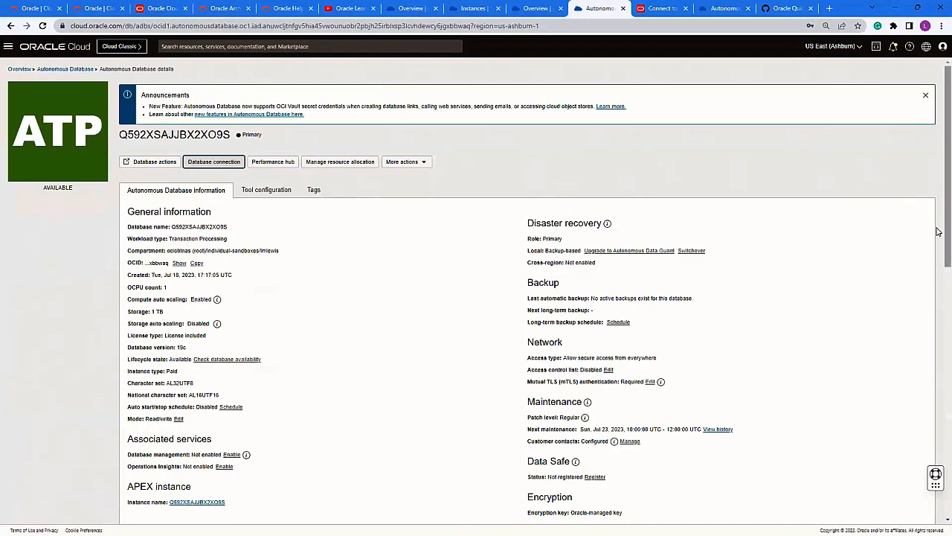
scroll(938, 267, "down", 3)
scroll(939, 267, "up", 1)
scroll(938, 267, "up", 2)
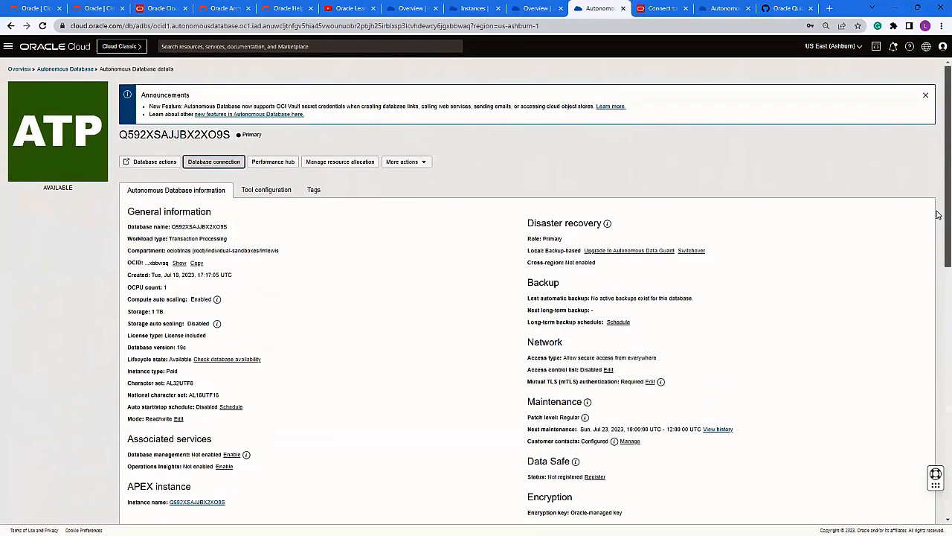
Step: Show the Autonomous Database's wallet download and connection strings, and minimize the browser to return to the Full Architecture slide
left_click(214, 162)
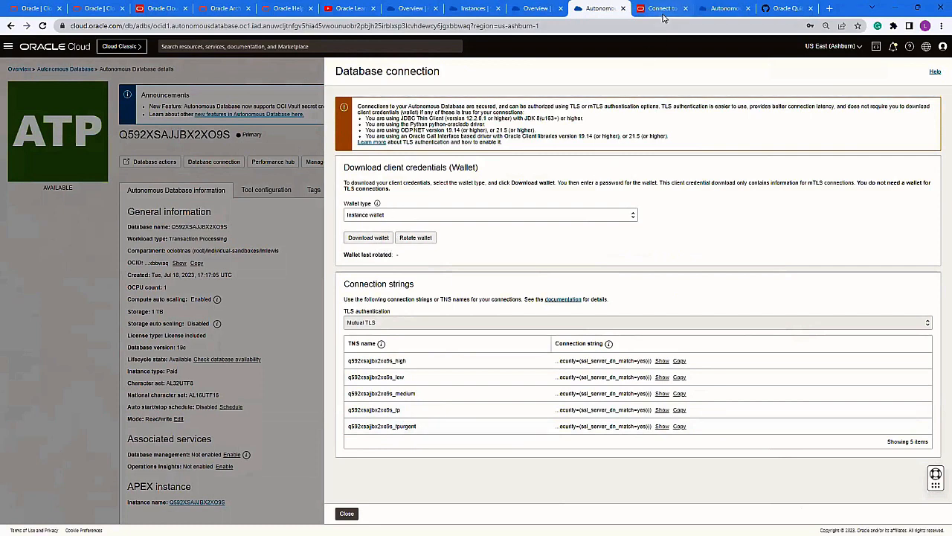
mouse_move(667, 12)
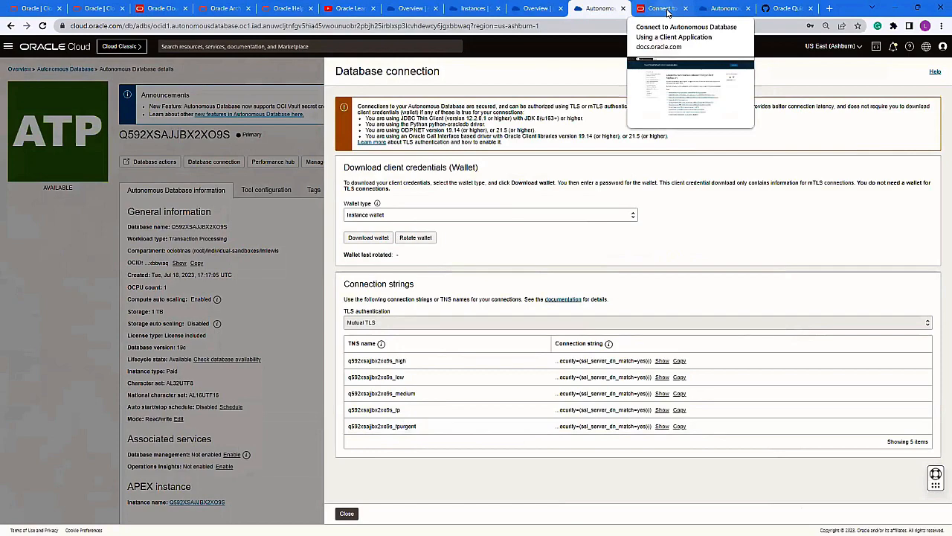
left_click(890, 11)
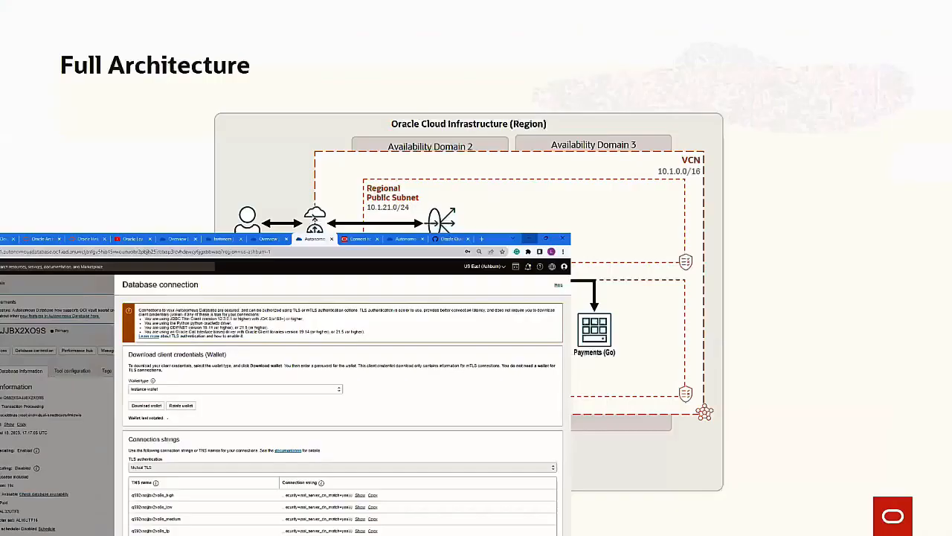